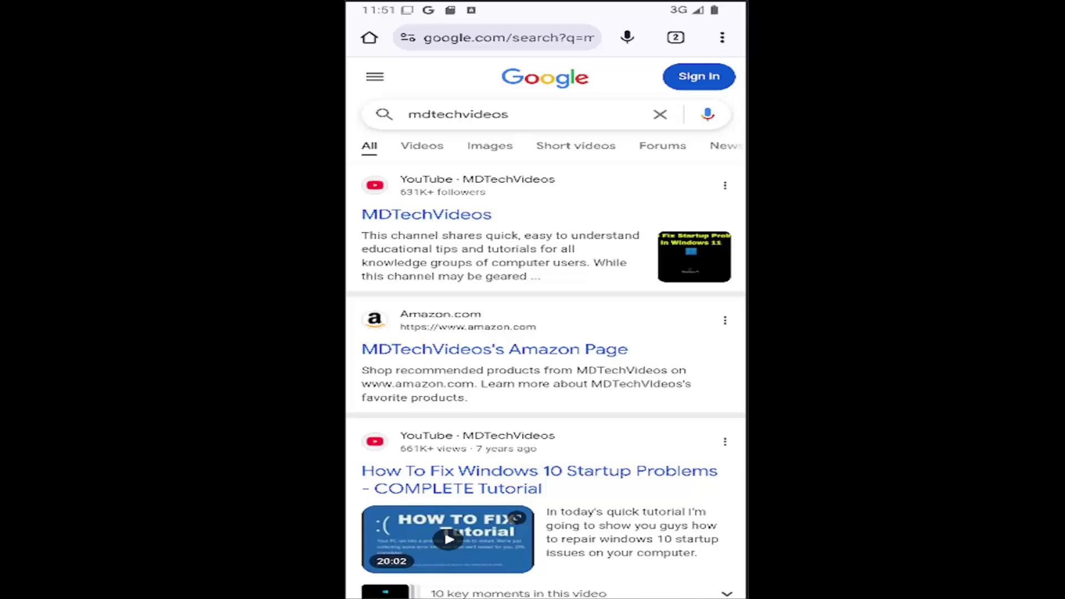
Reach Chrome's Settings from the three-dot menu
{"action": "left_click", "coordinate": [723, 39]}
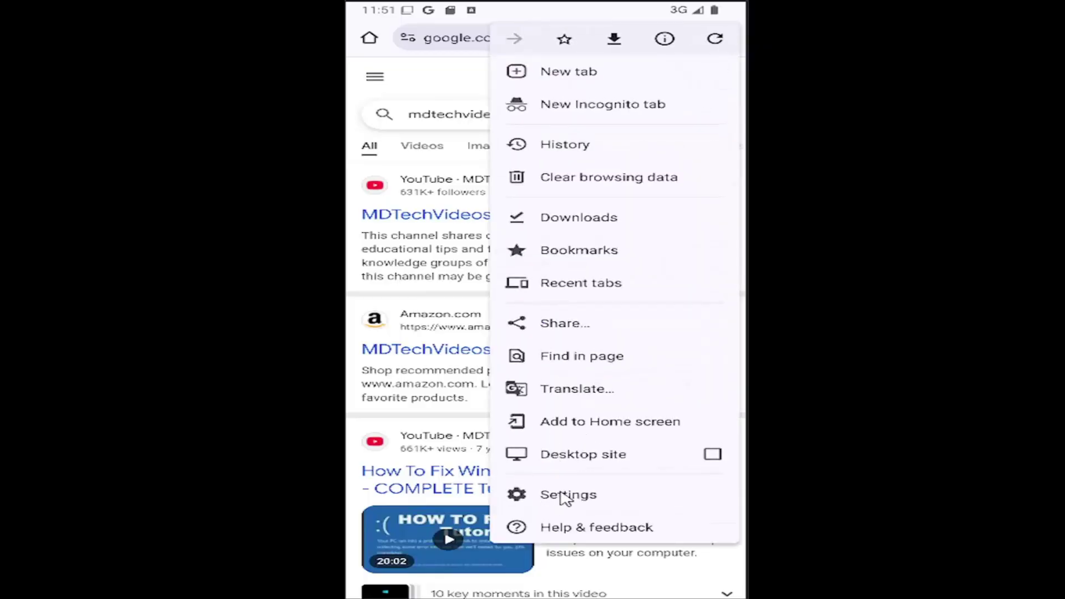
{"action": "left_click", "coordinate": [566, 498]}
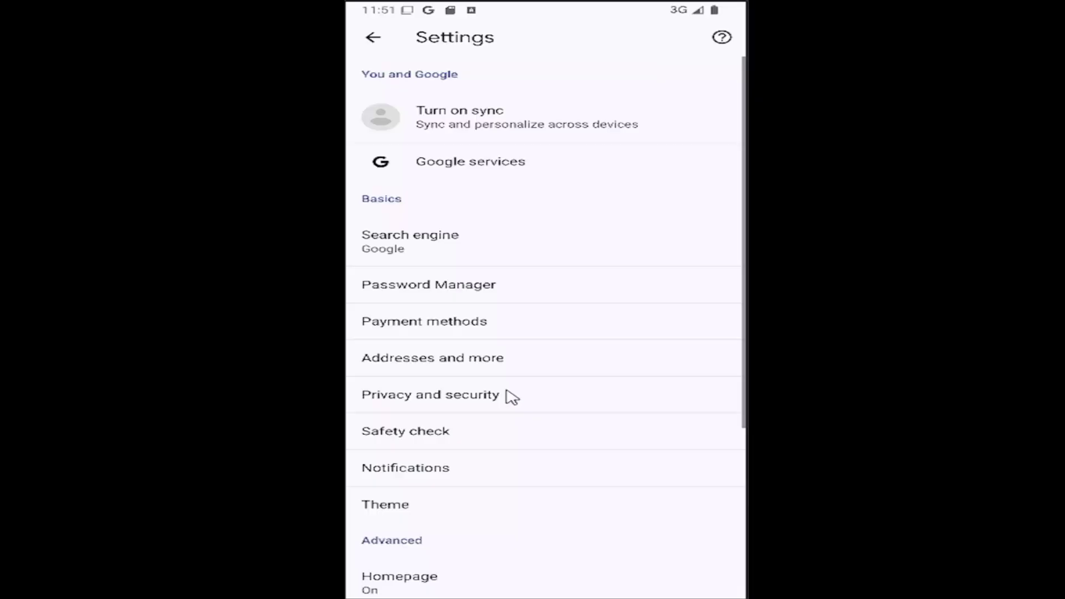
{"action": "left_click_drag", "start_coordinate": [514, 506], "coordinate": [492, 214]}
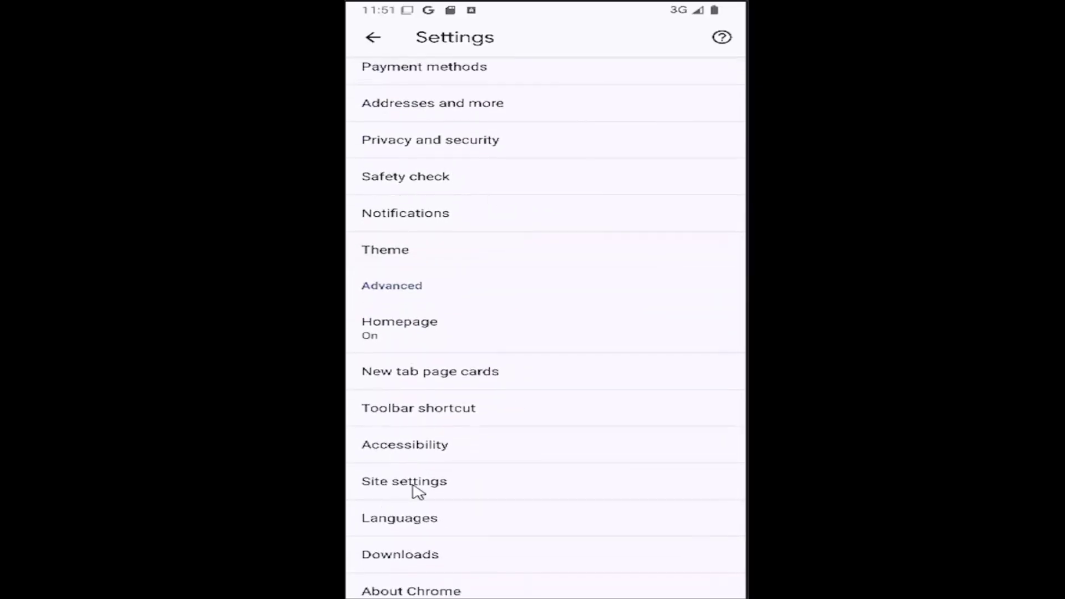
Turn on Third-party sign-in under Site settings so identity-service prompts are allowed
{"action": "left_click", "coordinate": [416, 490]}
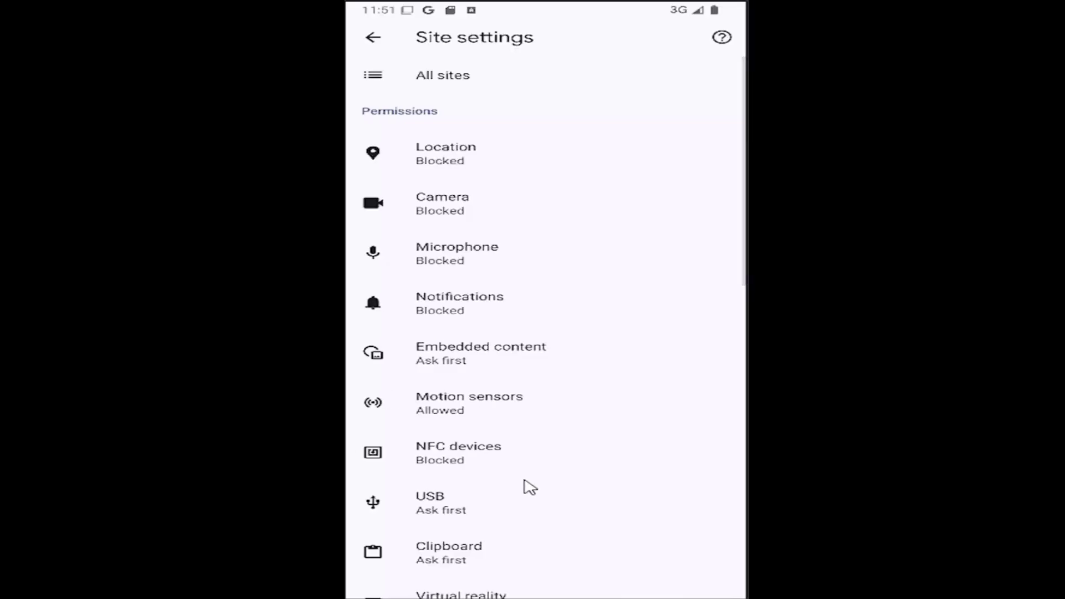
{"action": "left_click_drag", "start_coordinate": [525, 488], "coordinate": [548, 130]}
{"action": "left_click_drag", "start_coordinate": [485, 481], "coordinate": [509, 172]}
{"action": "left_click_drag", "start_coordinate": [483, 416], "coordinate": [475, 388]}
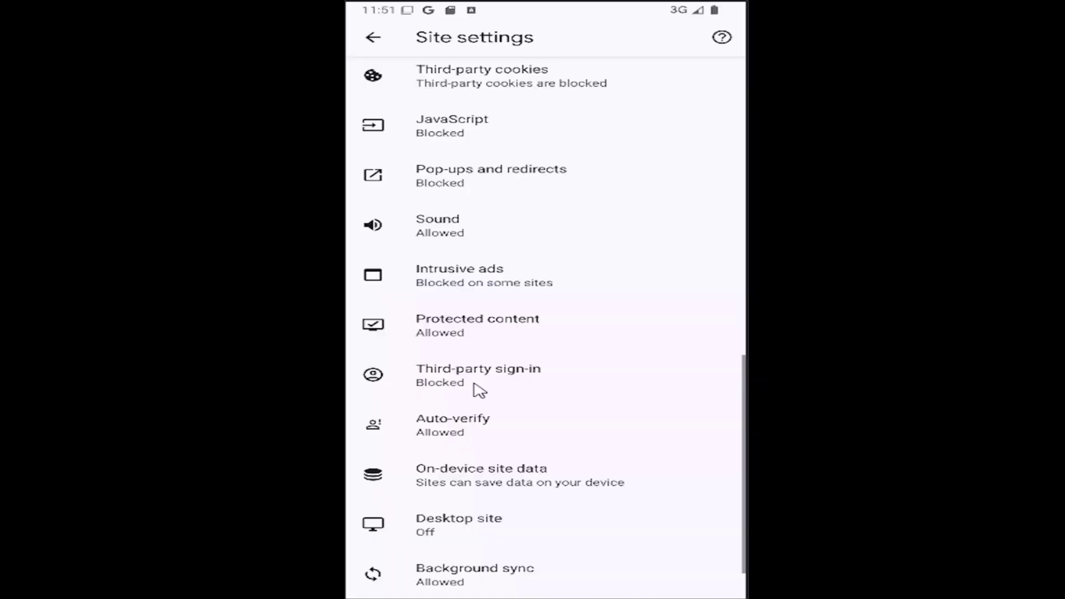
{"action": "left_click", "coordinate": [476, 377]}
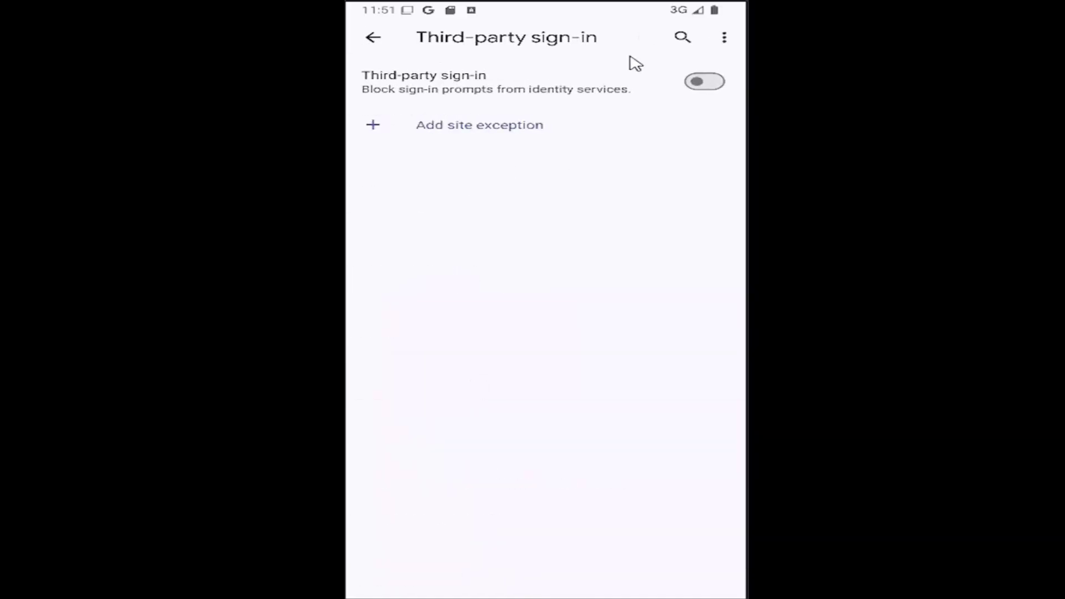
{"action": "left_click", "coordinate": [706, 83]}
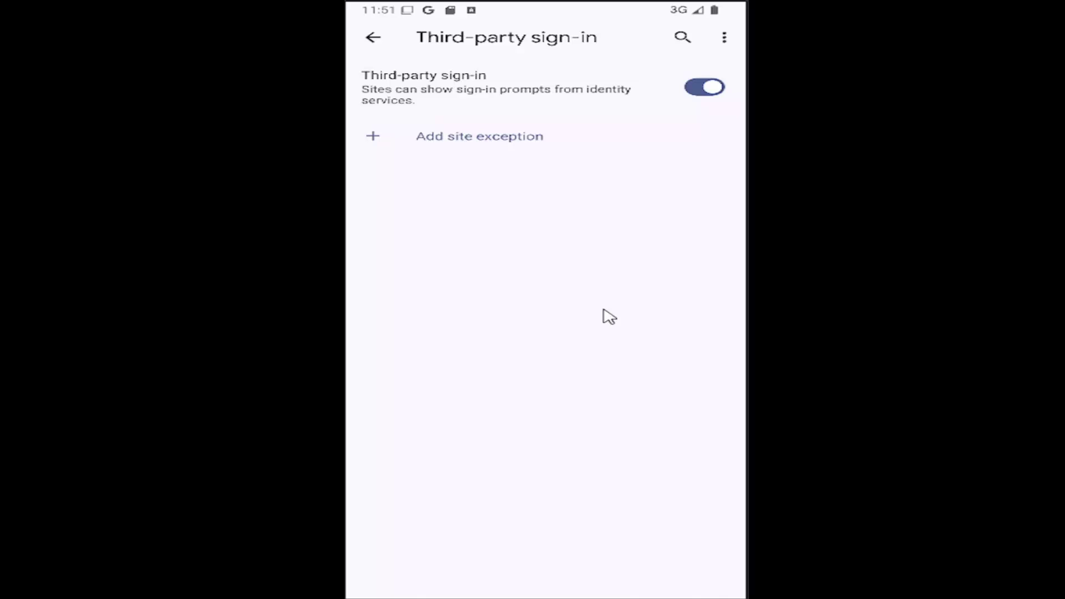
Back out of Settings to the mdtechvideos Google search results
{"action": "key", "text": "Escape"}
{"action": "key", "text": "Escape"}
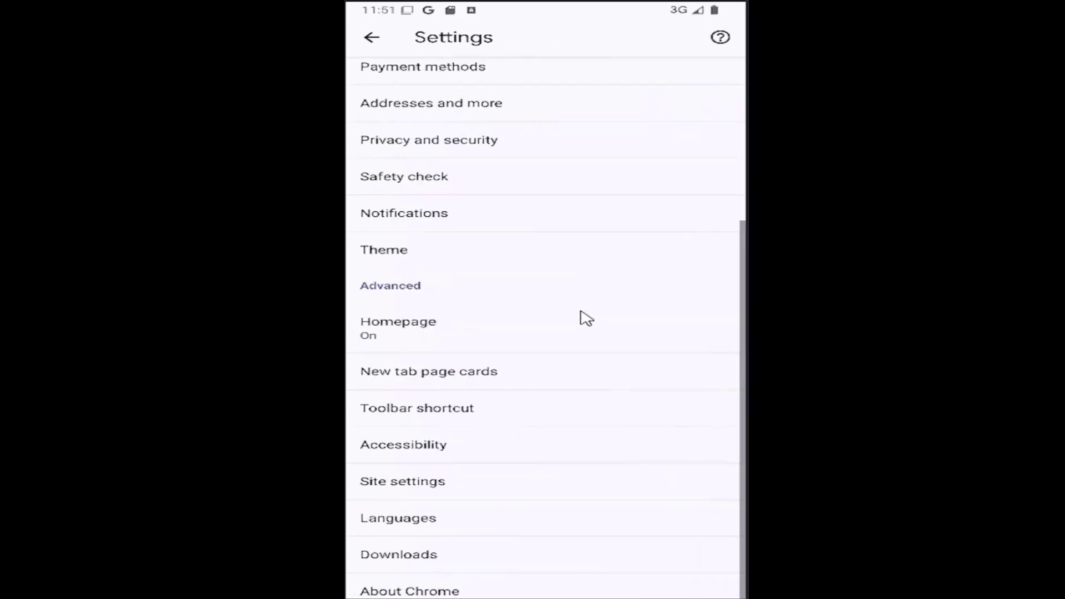
{"action": "key", "text": "Escape"}
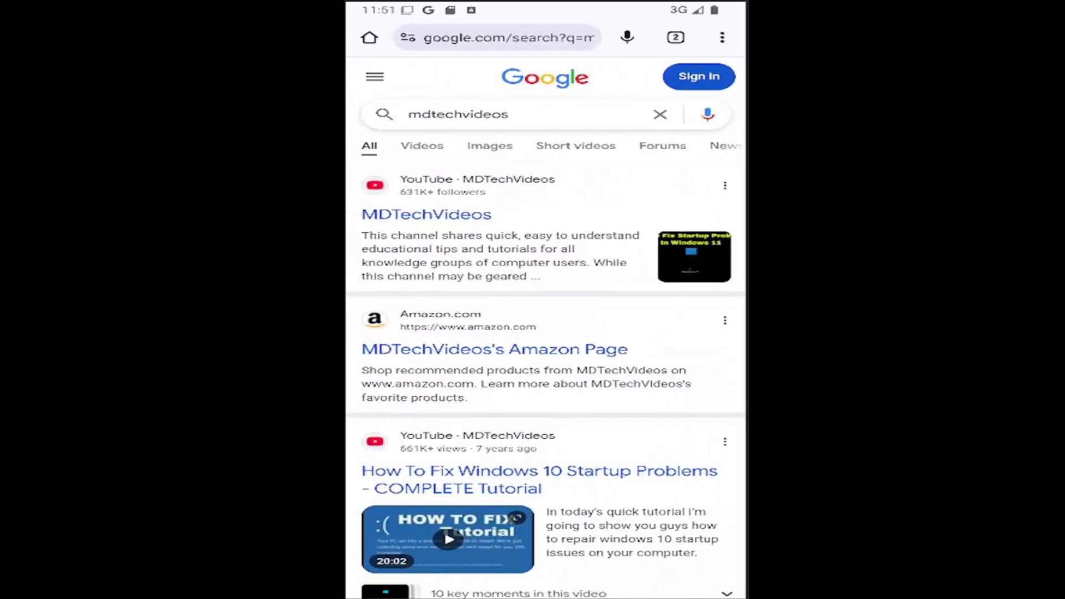